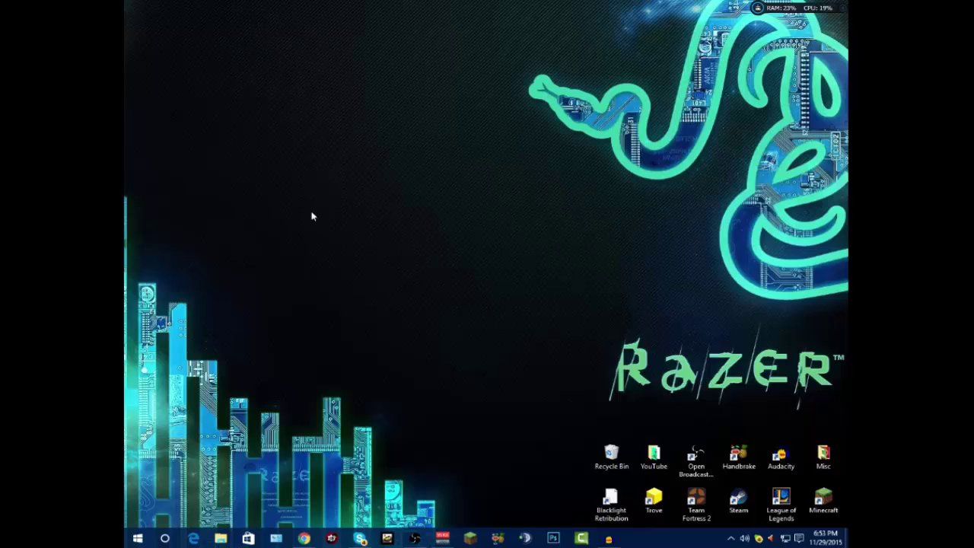
Switch to Chrome and bring up the Virtual Router project page at virtualrouter.codeplex.com
left_click(304, 538)
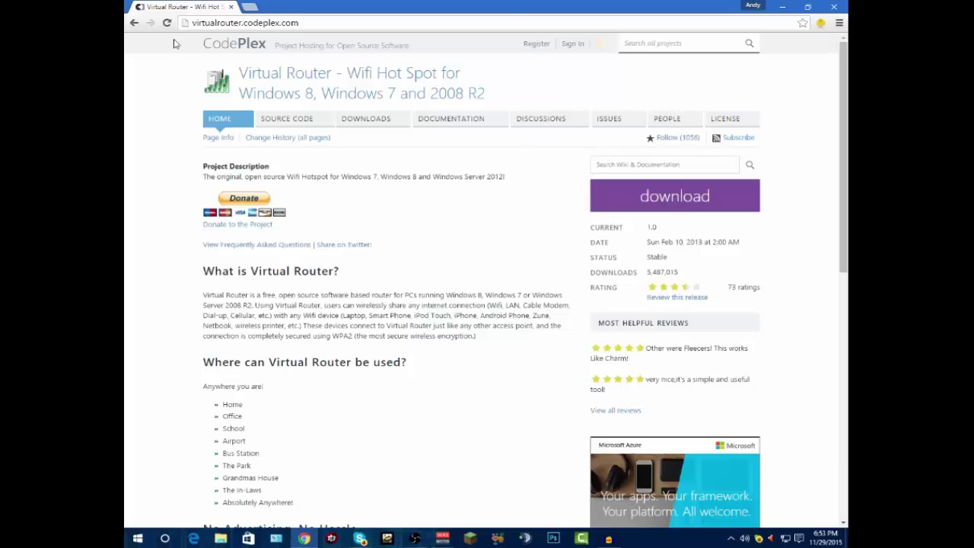
left_click(332, 23)
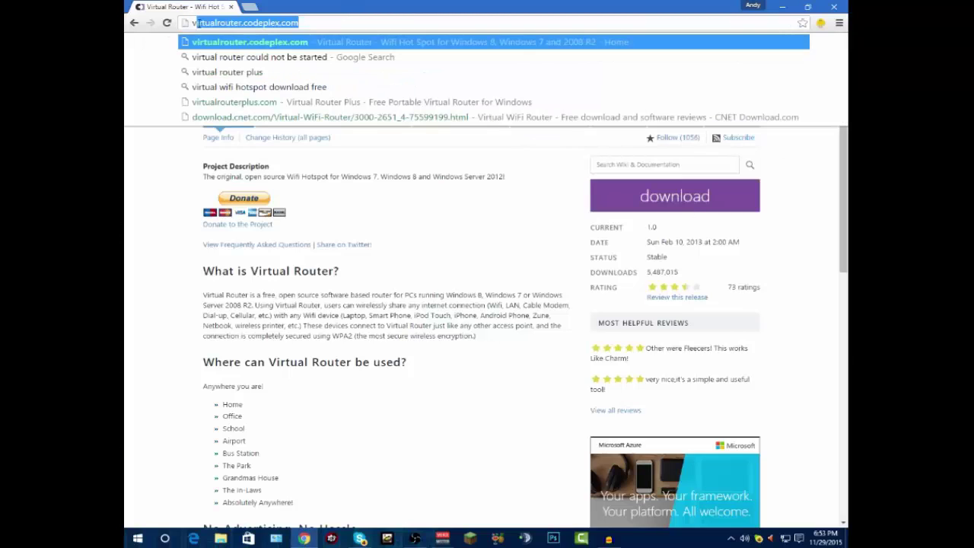
left_click(139, 190)
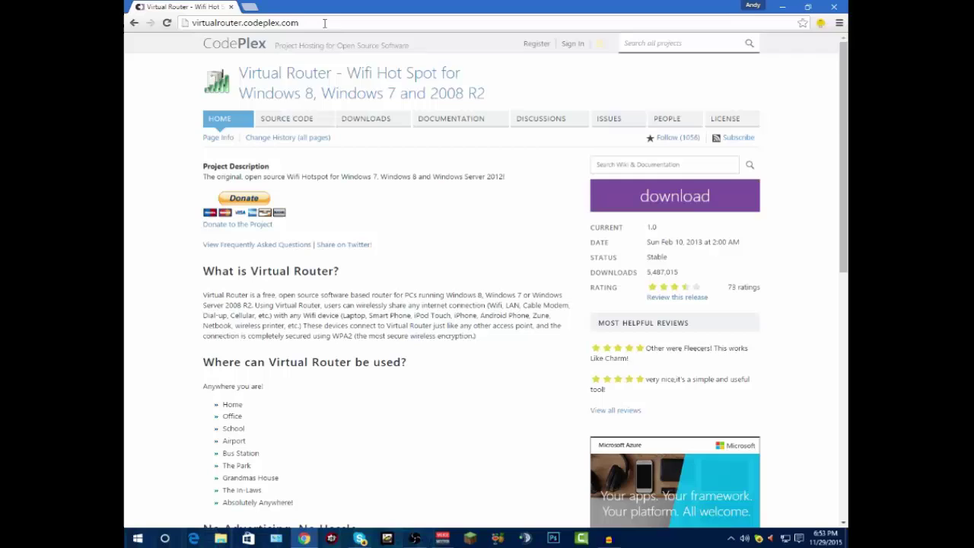
left_click_drag(298, 23, 192, 23)
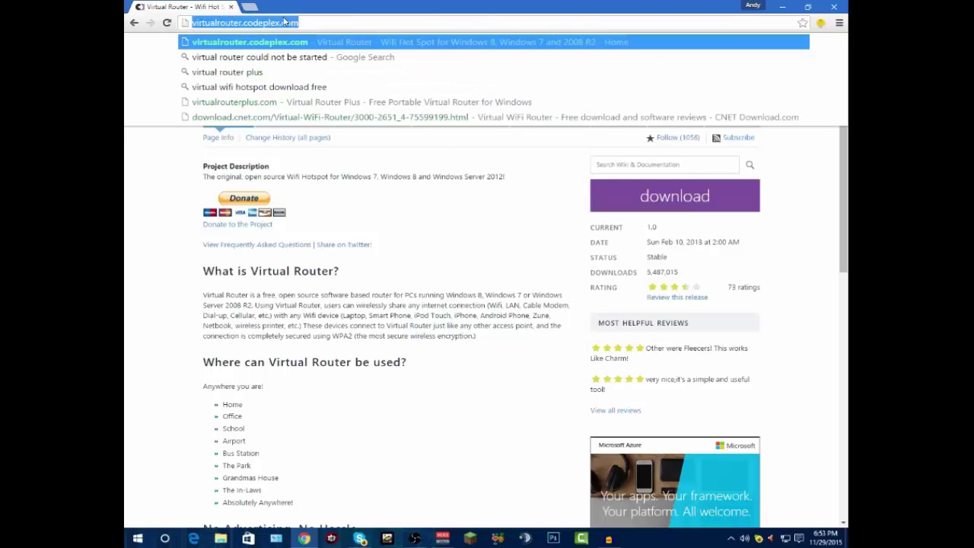
left_click(312, 23)
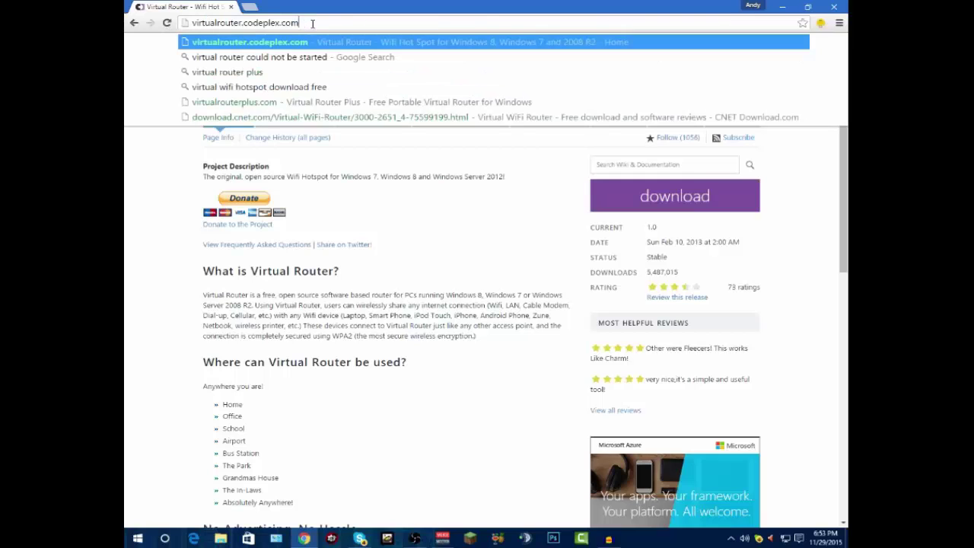
left_click(163, 213)
double_click(316, 23)
left_click(165, 235)
Download the Virtual Router 1.0 installer from the project's home page
scroll(763, 217, "down", 1)
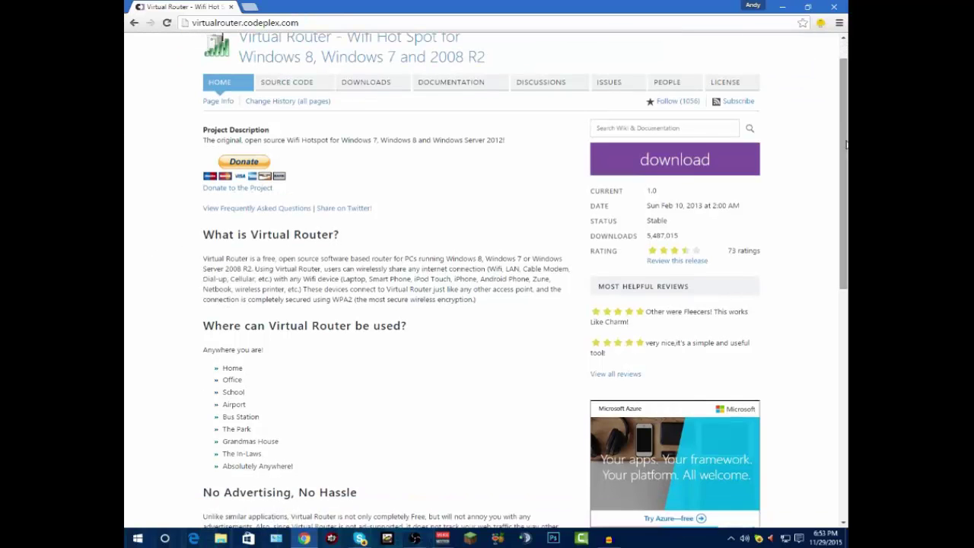
scroll(358, 145, "up", 1)
scroll(472, 159, "down", 2)
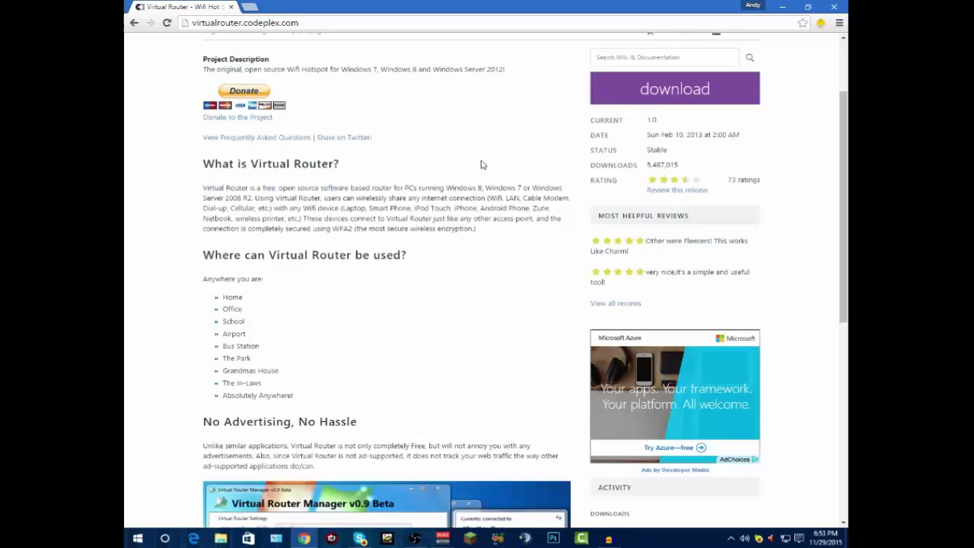
scroll(608, 243, "up", 2)
scroll(631, 153, "down", 1)
left_click(655, 151)
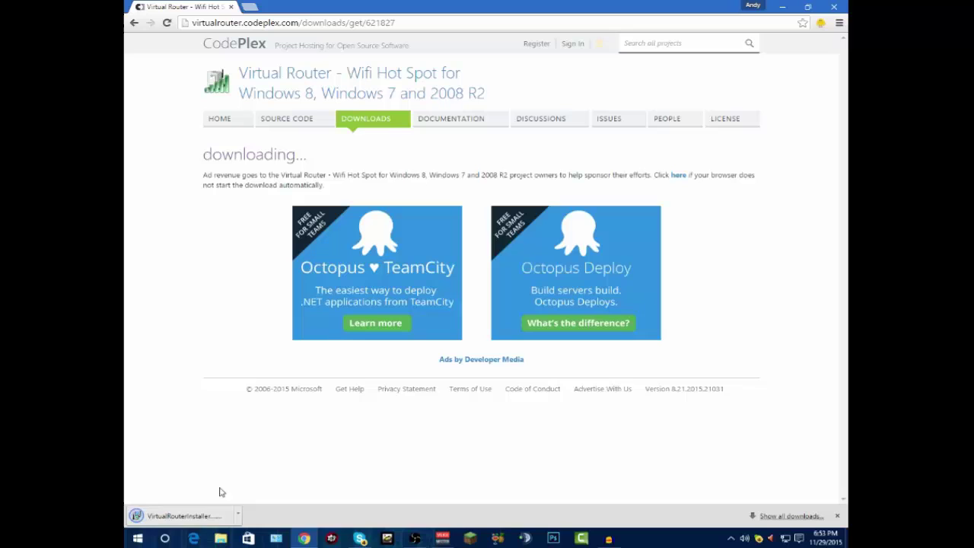
Launch the downloaded Virtual Router installer and exit its setup wizard without repairing or removing the program
left_click(202, 517)
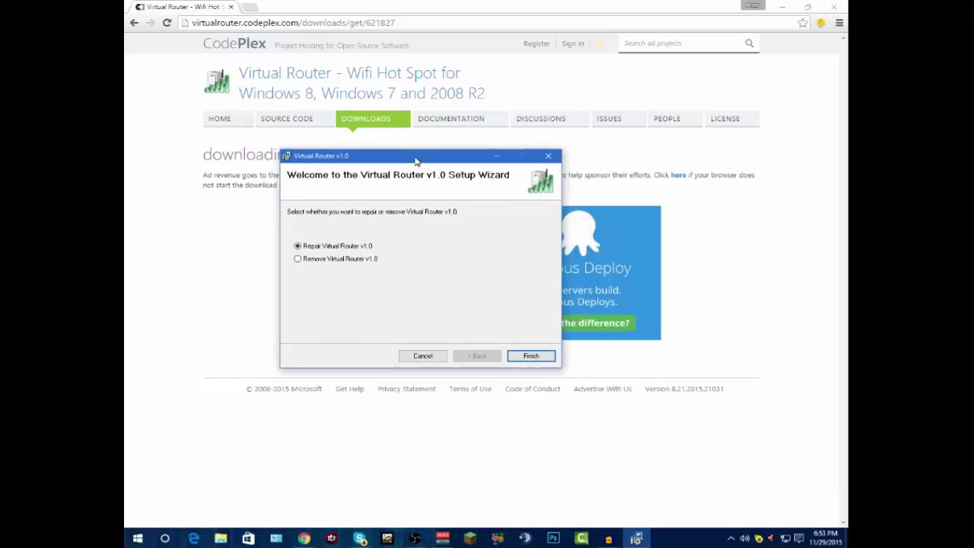
left_click(544, 154)
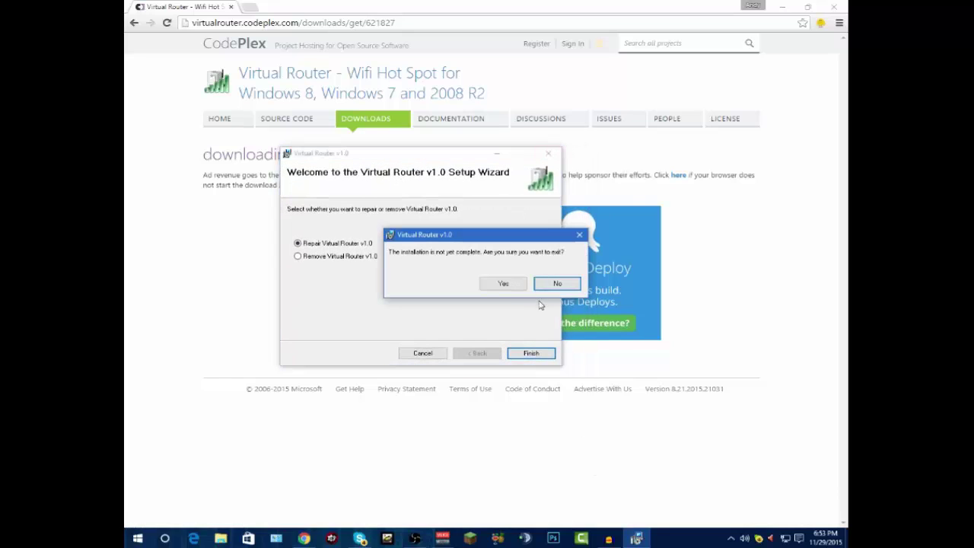
left_click(504, 284)
left_click(598, 359)
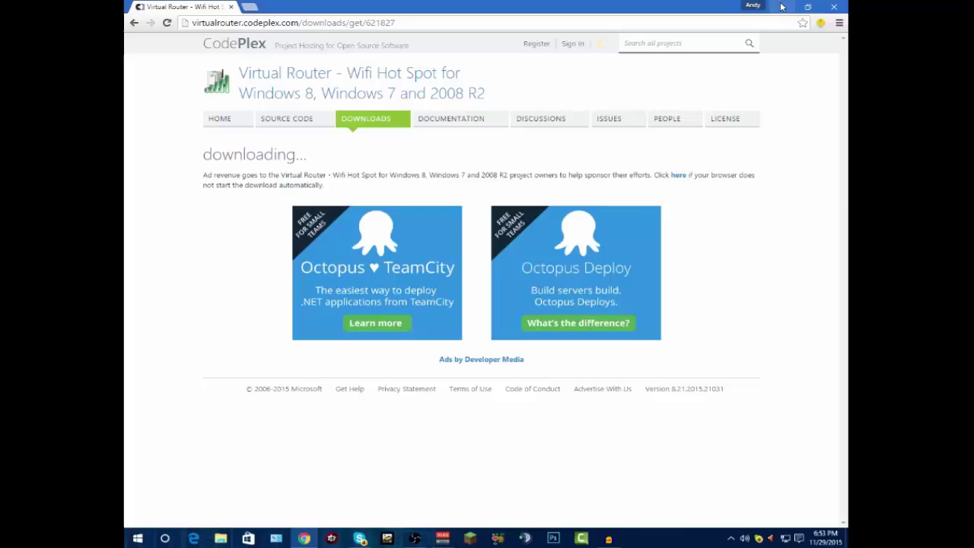
Close the browser, search the computer for "virt" and launch Virtual Router Manager
left_click(833, 6)
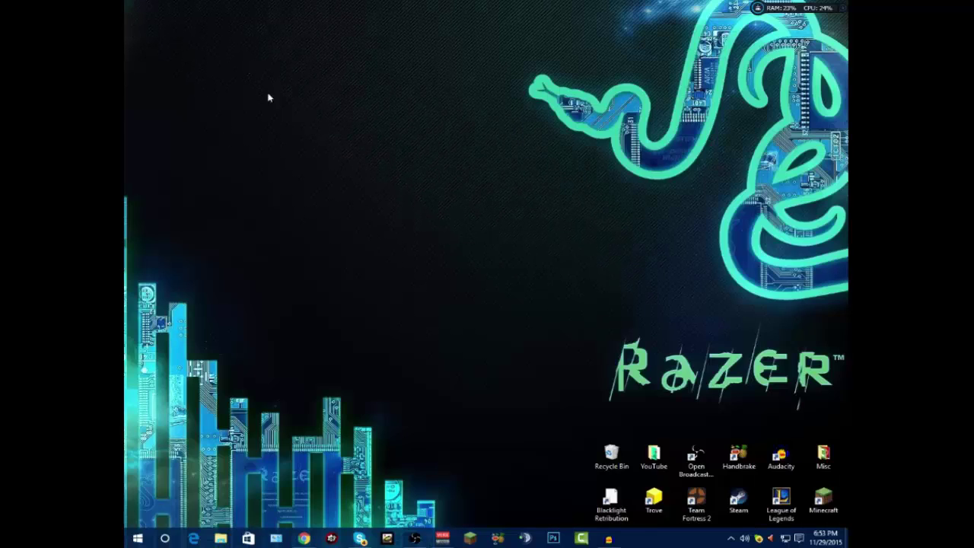
left_click(138, 538)
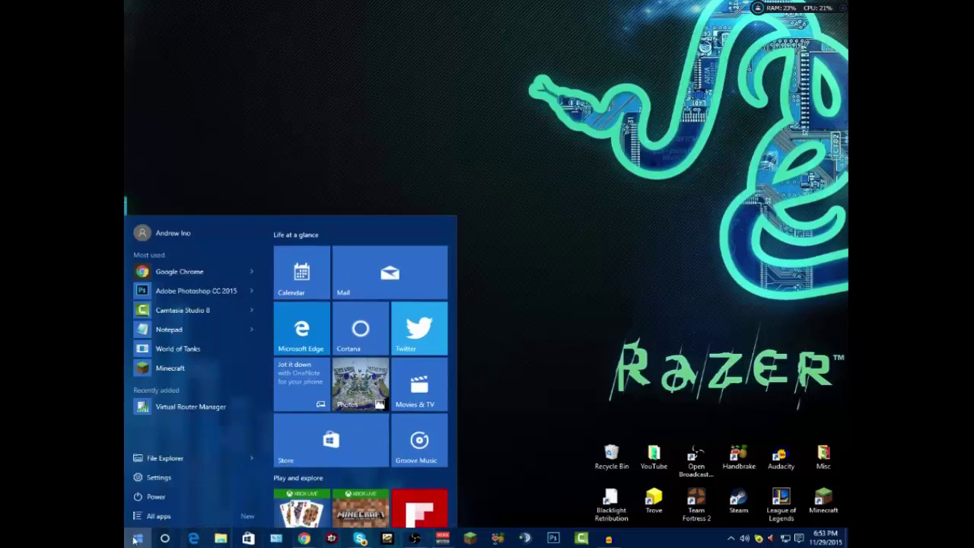
left_click(416, 535)
type("virt")
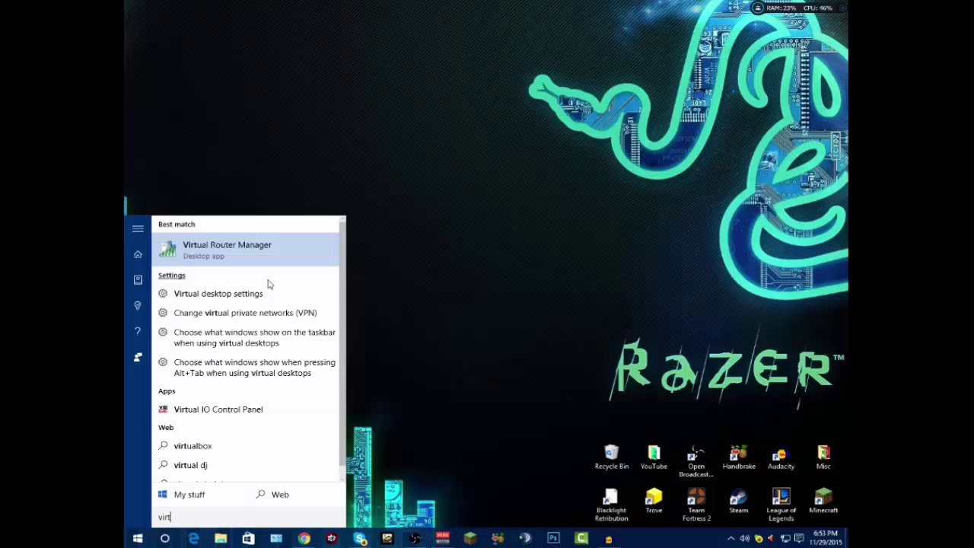
left_click(256, 245)
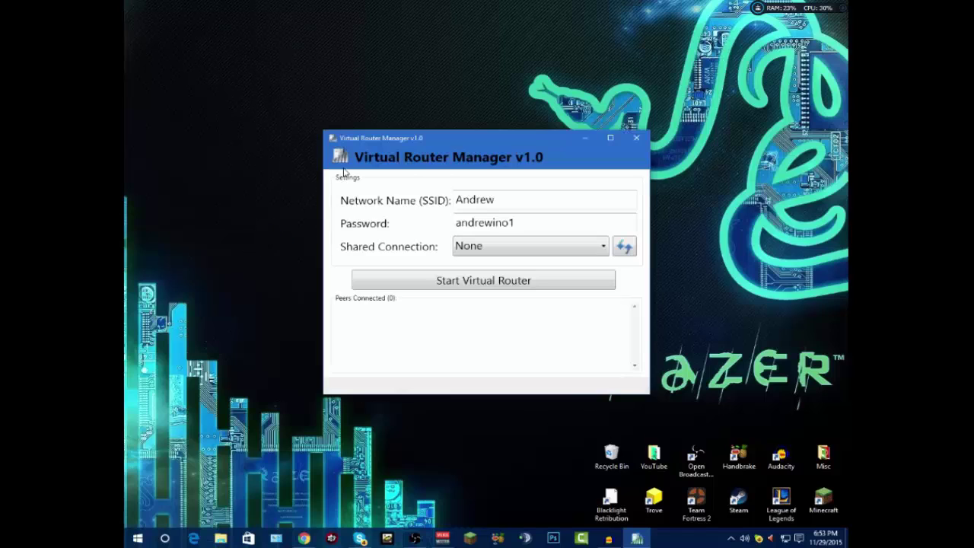
Examine the network name, password and shared connection settings of the virtual router
left_click_drag(487, 138, 439, 90)
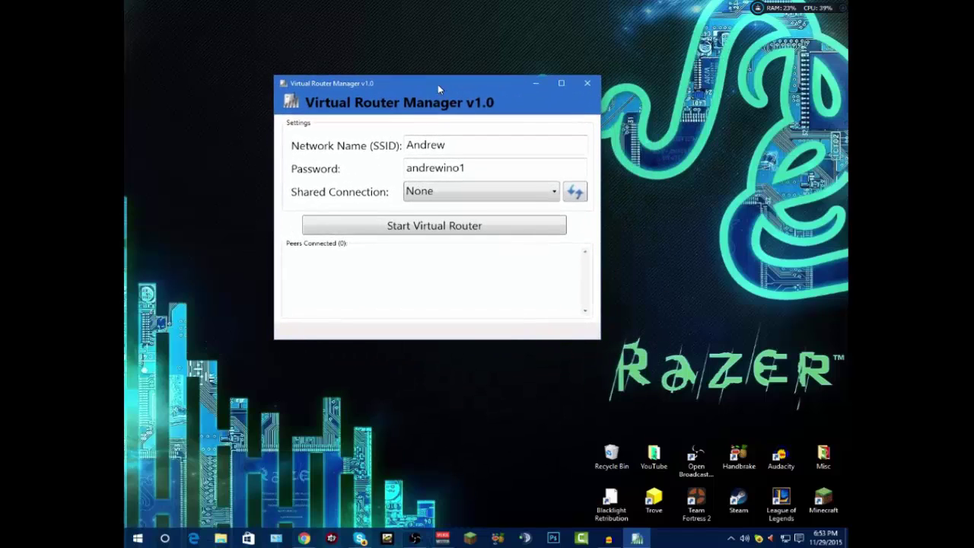
double_click(432, 144)
left_click(491, 169)
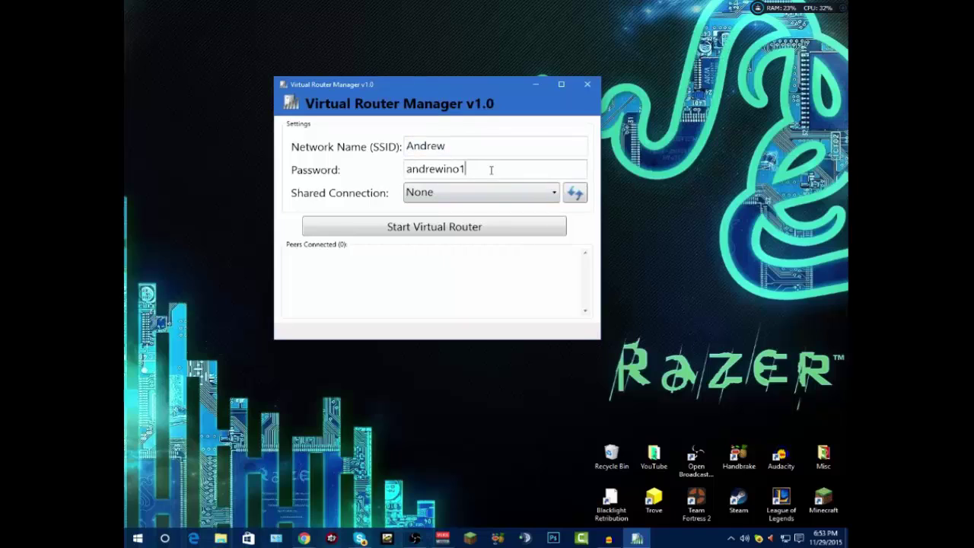
key("shift+Tab")
left_click(479, 167)
key("shift+Tab")
left_click(462, 143)
left_click_drag(445, 91, 457, 82)
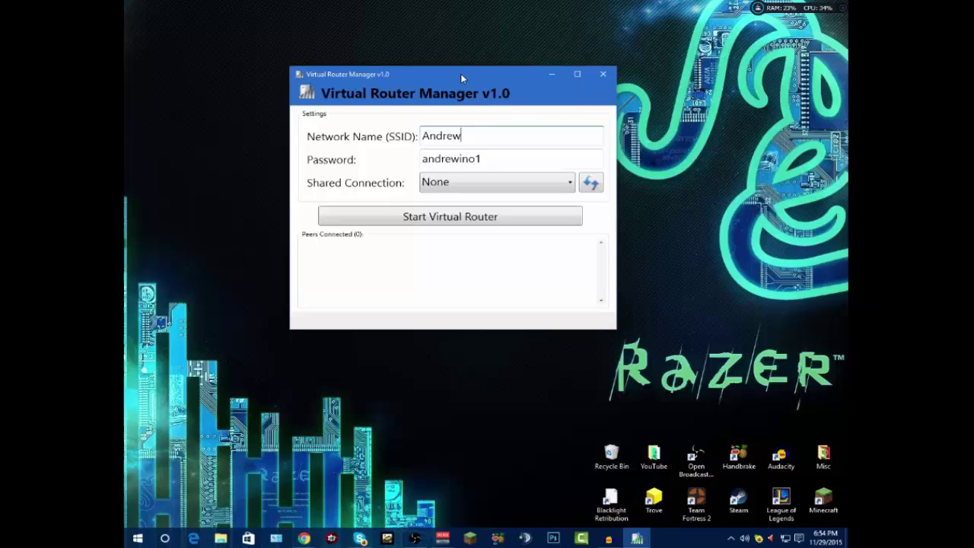
left_click(465, 187)
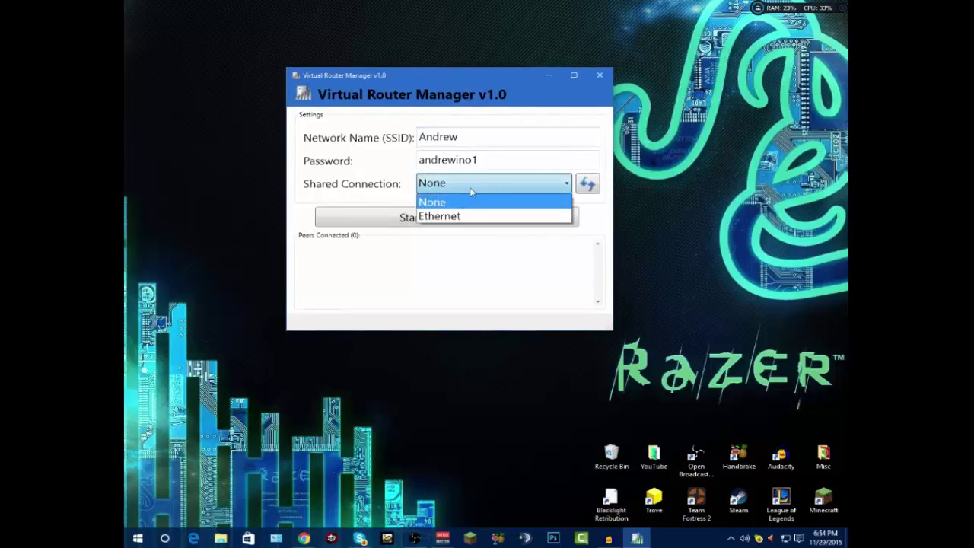
left_click(471, 198)
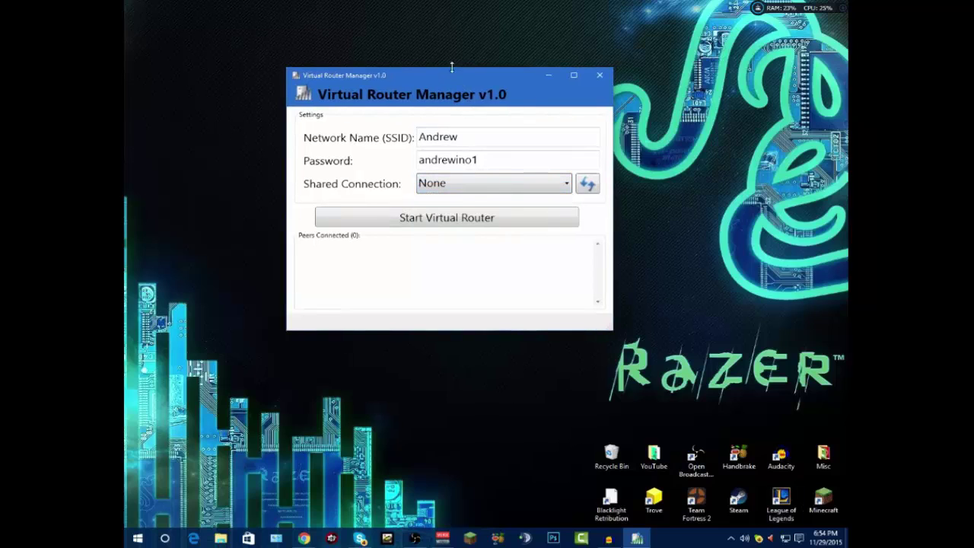
Connect the computer to the secured wireless network in the system's list of available networks
left_click_drag(451, 73, 352, 73)
left_click(785, 538)
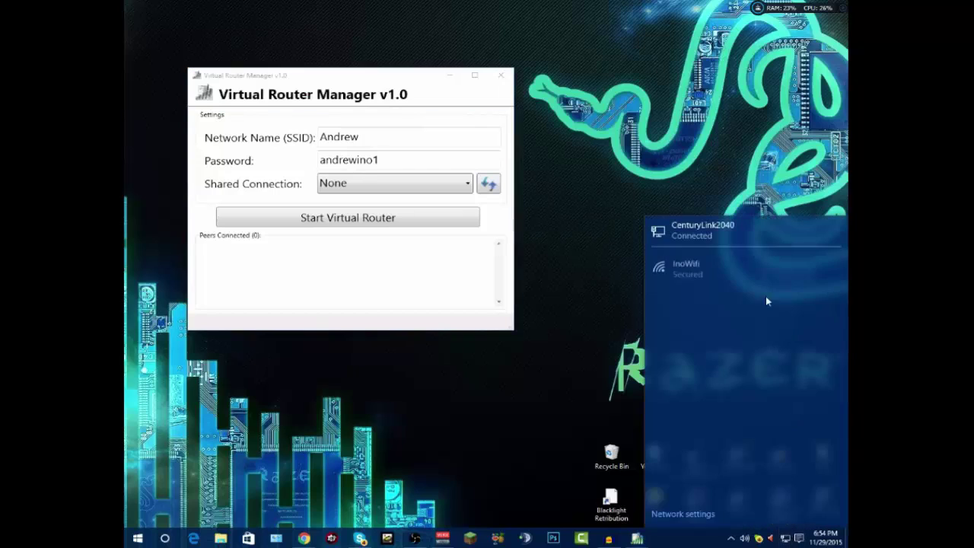
left_click(765, 267)
left_click(719, 264)
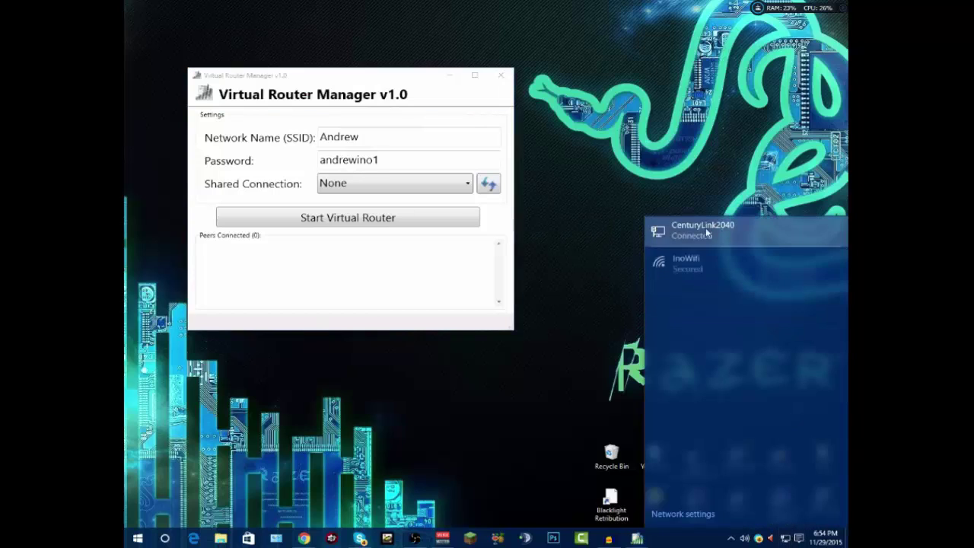
Refresh the available shared connections in Virtual Router Manager and set the shared connection to Wi-Fi
left_click(404, 75)
left_click_drag(404, 74, 459, 103)
left_click(408, 216)
left_click(437, 215)
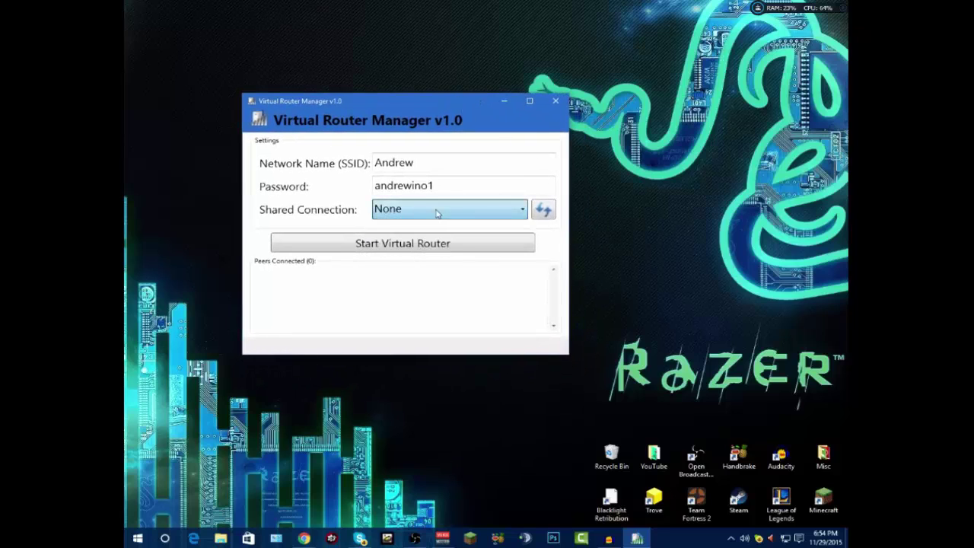
left_click(542, 209)
left_click(447, 212)
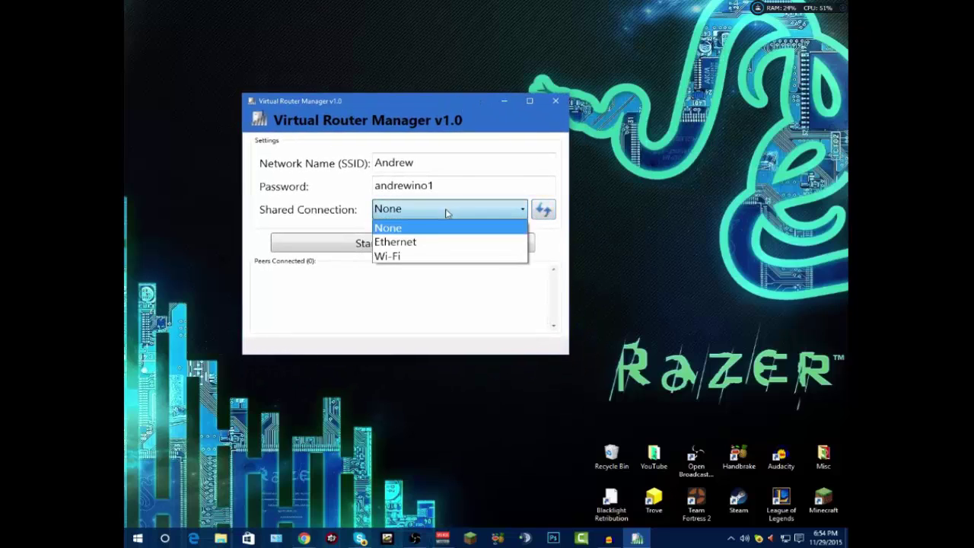
left_click(394, 258)
left_click_drag(416, 104, 431, 90)
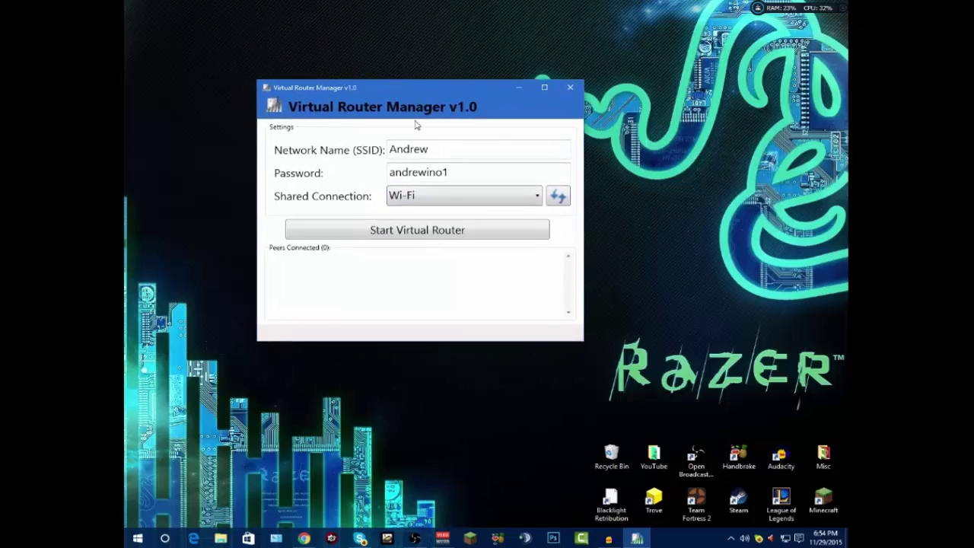
left_click(439, 196)
left_click(409, 240)
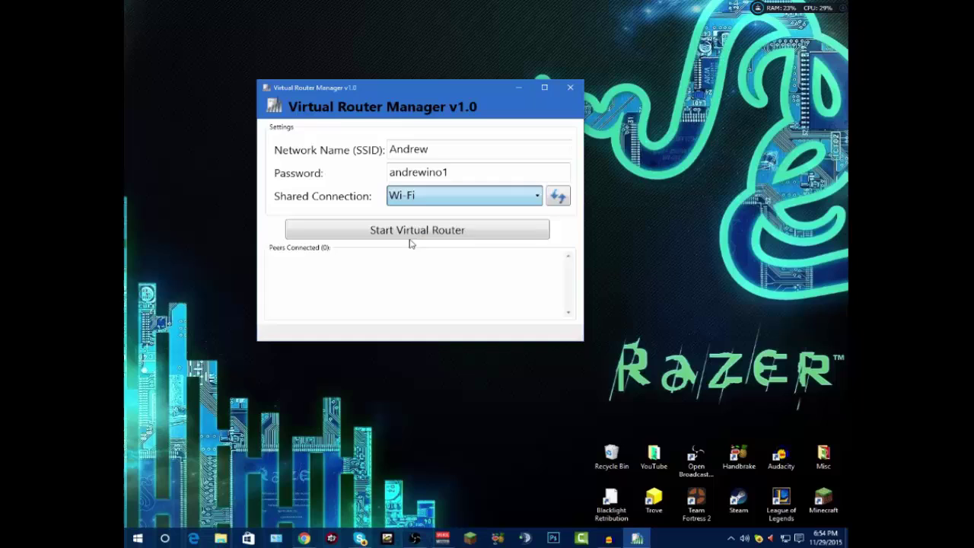
left_click_drag(401, 92, 414, 88)
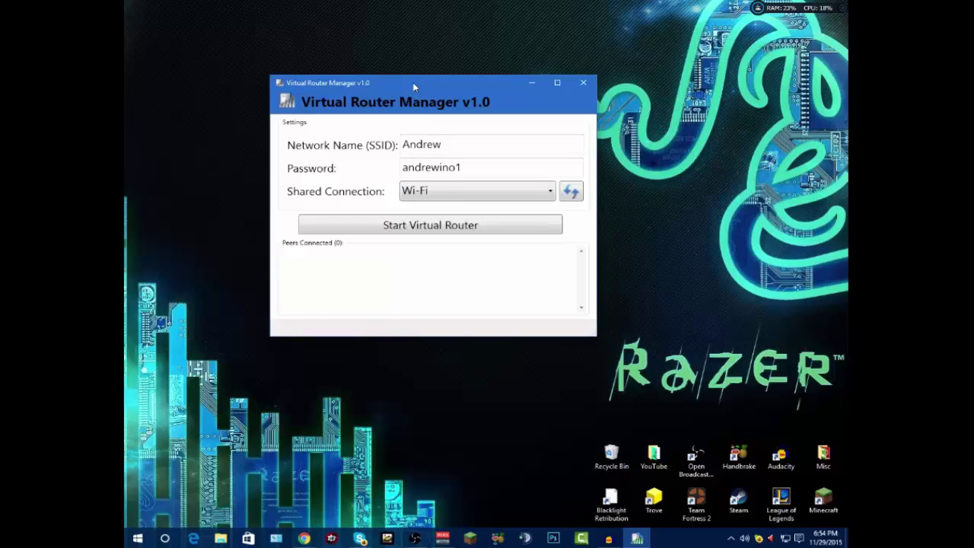
left_click_drag(413, 87, 461, 119)
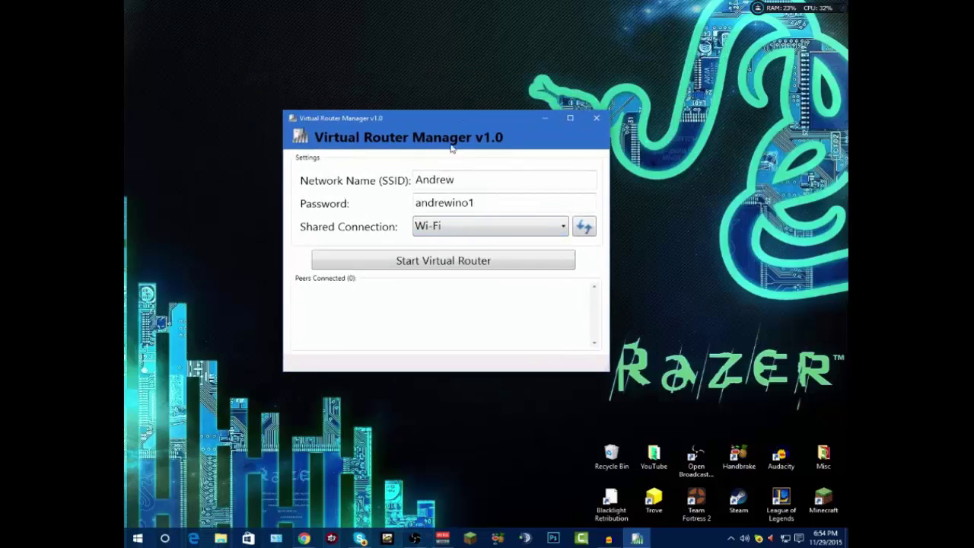
left_click_drag(431, 118, 471, 88)
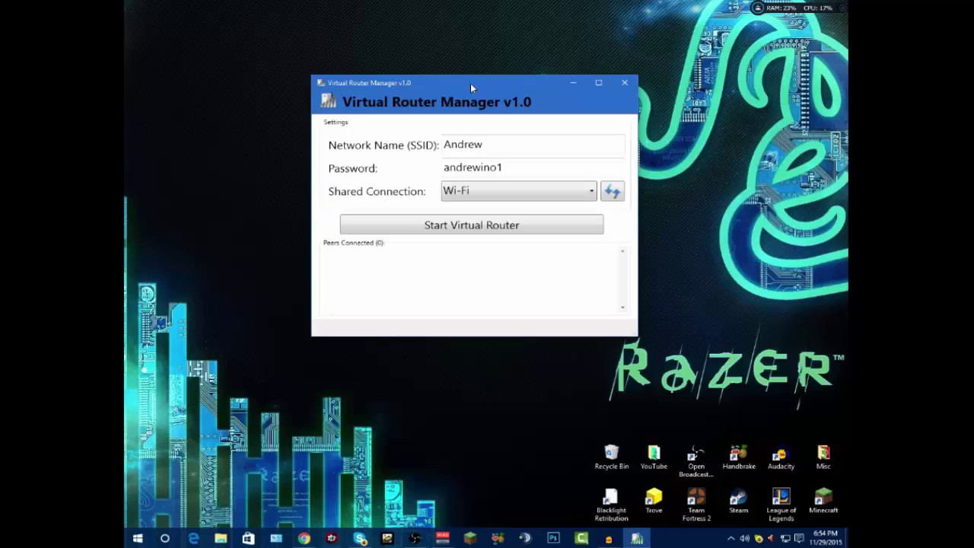
left_click_drag(470, 83, 428, 88)
left_click(459, 148)
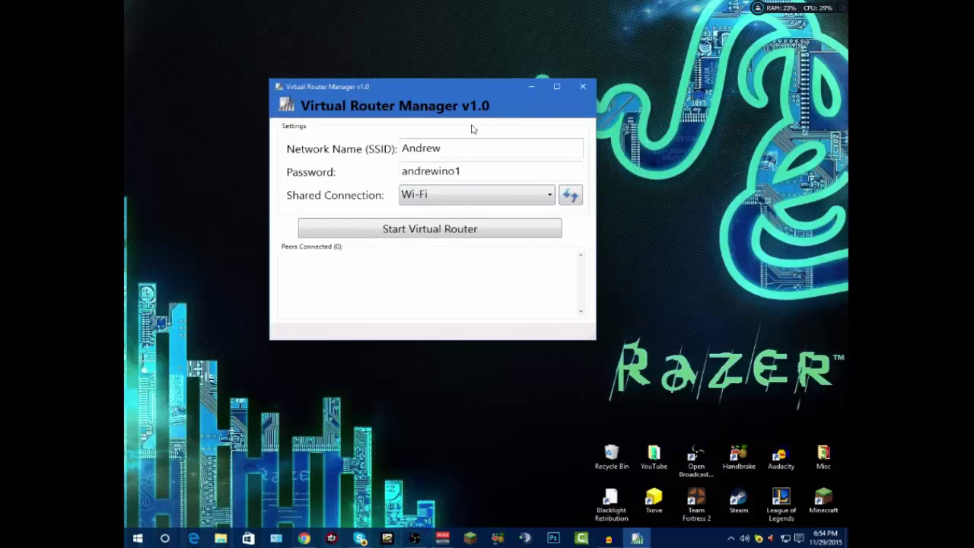
Check the wireless network's connection status in the system network list and the router's shared connection selection
left_click(789, 538)
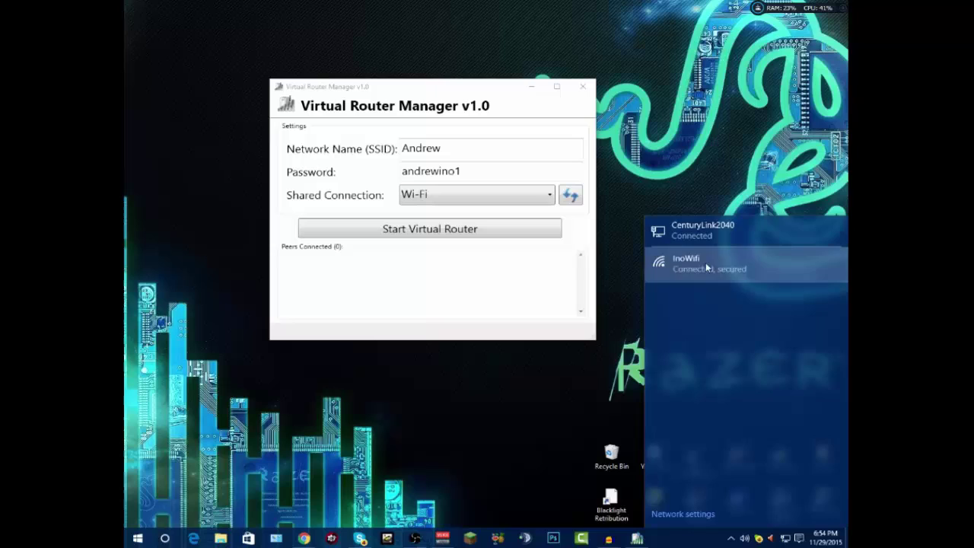
left_click(705, 262)
left_click(538, 118)
left_click_drag(400, 89, 397, 73)
left_click(430, 192)
left_click(427, 235)
left_click(444, 136)
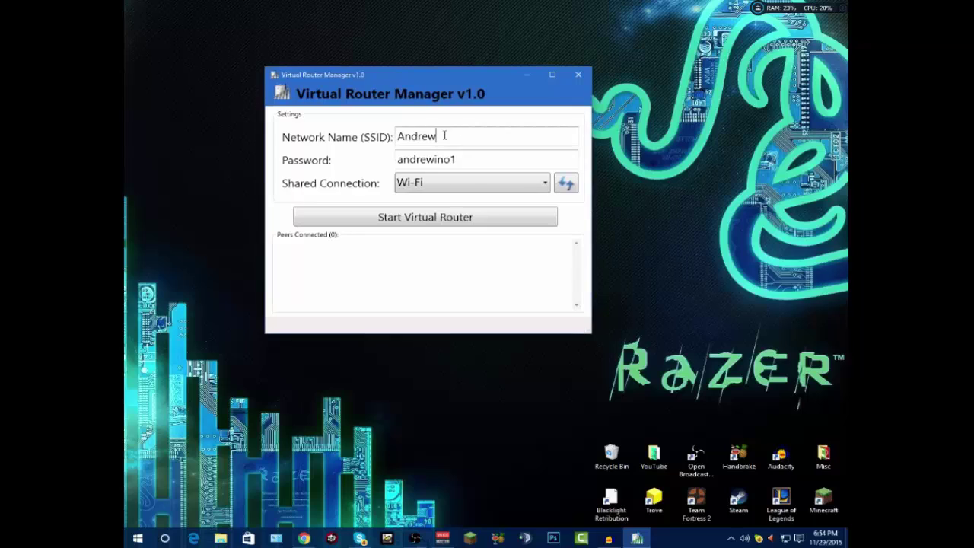
double_click(447, 136)
left_click(467, 136)
left_click_drag(466, 135, 347, 120)
left_click(471, 159)
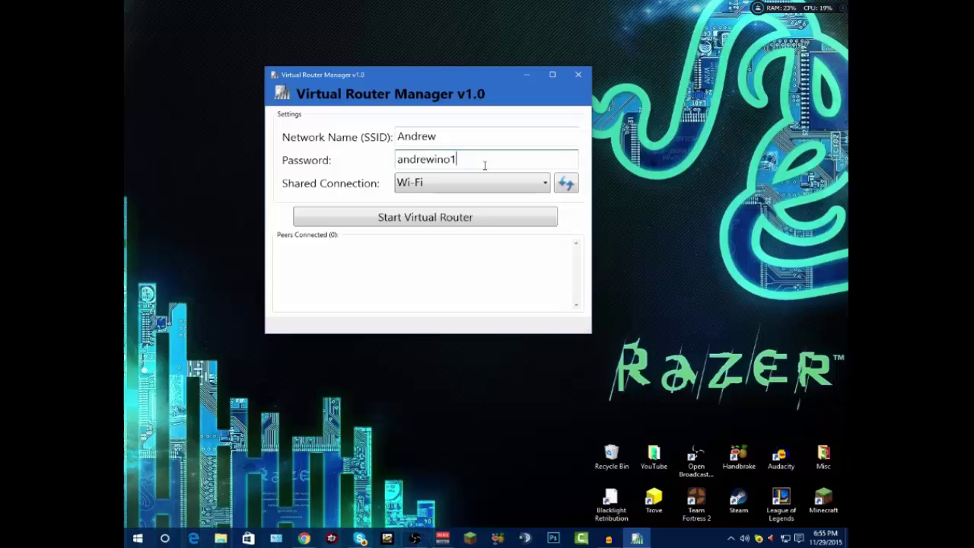
left_click_drag(457, 86, 476, 47)
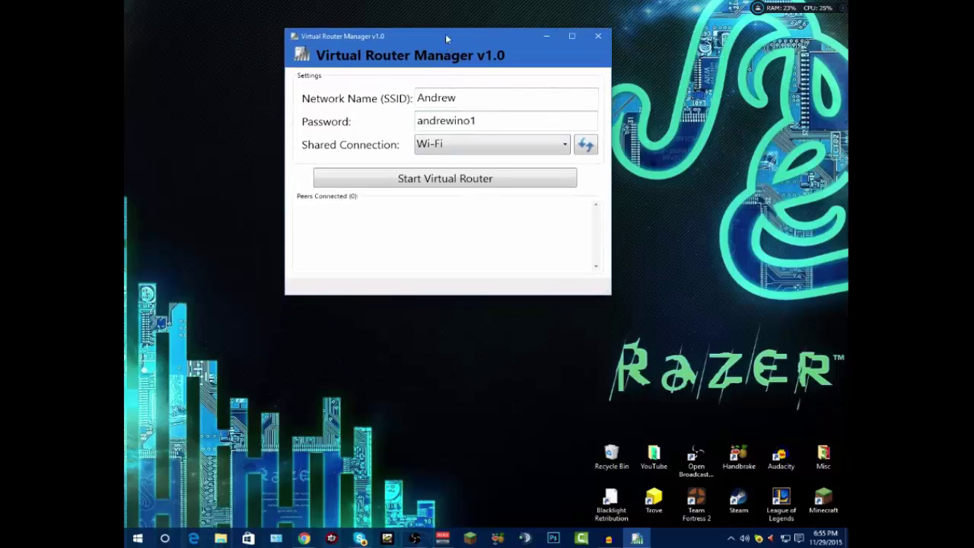
left_click_drag(445, 33, 392, 14)
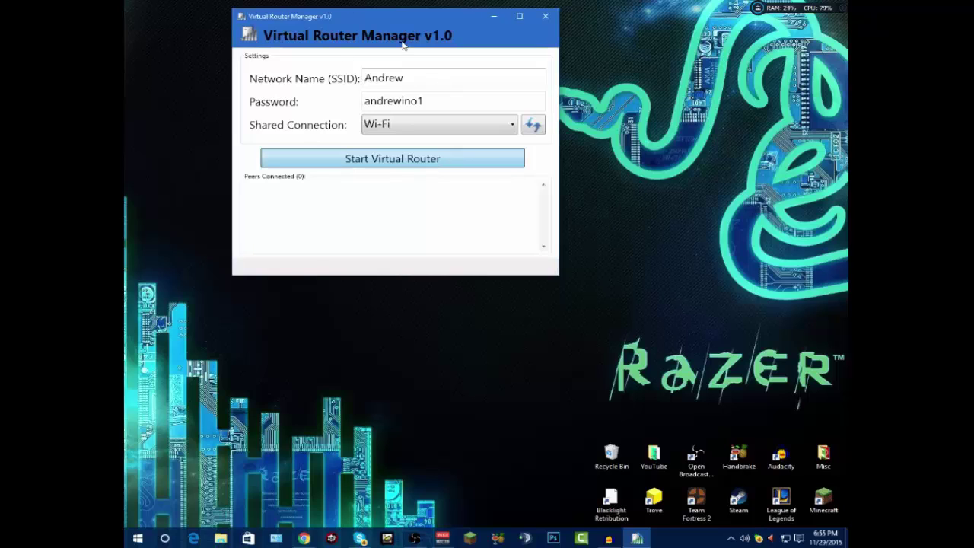
Start the virtual router and check the computer's active connections in the system network list
left_click_drag(411, 9, 374, 61)
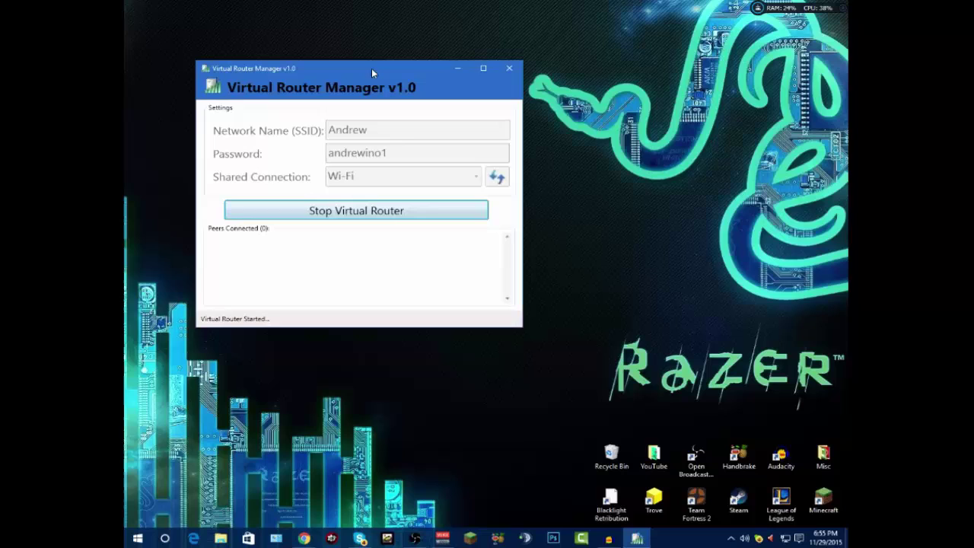
left_click(785, 537)
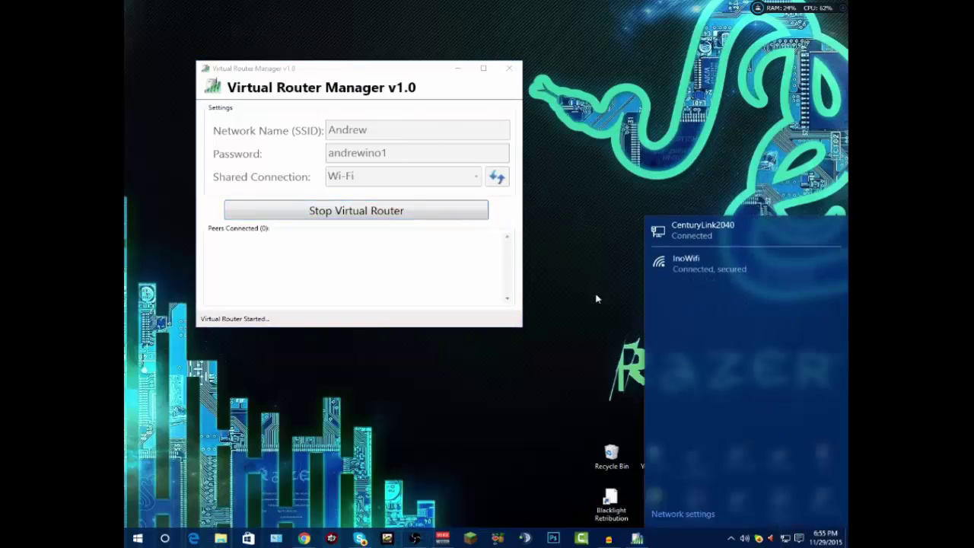
left_click(578, 221)
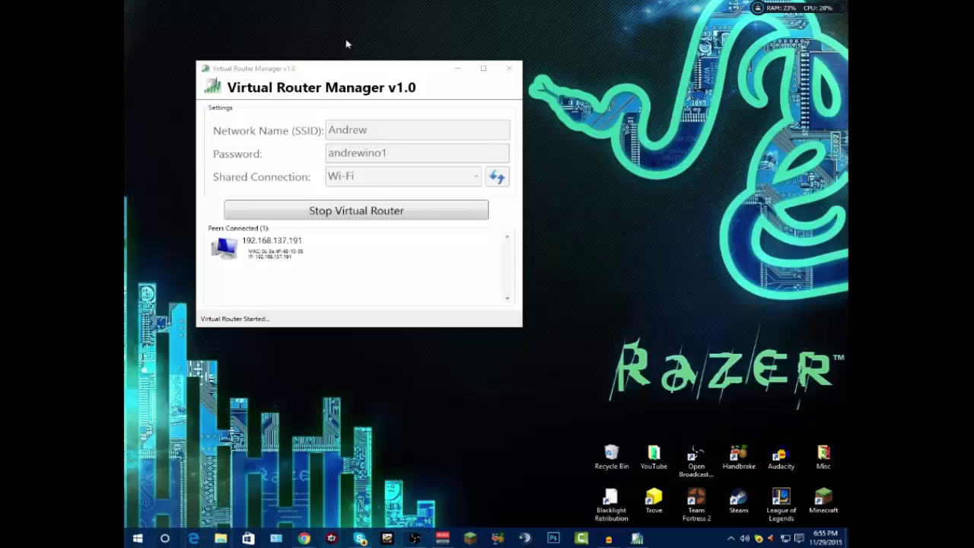
left_click_drag(333, 66, 354, 59)
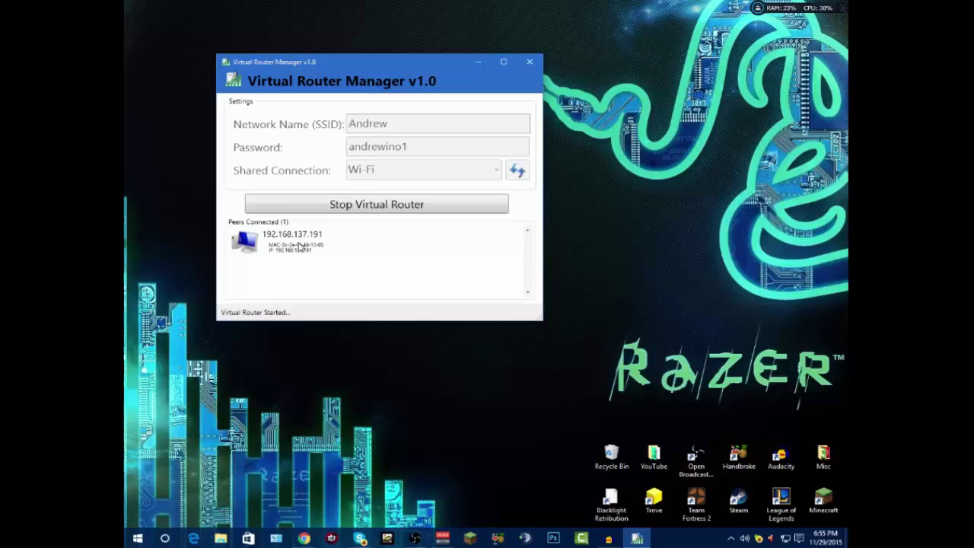
left_click_drag(332, 62, 326, 38)
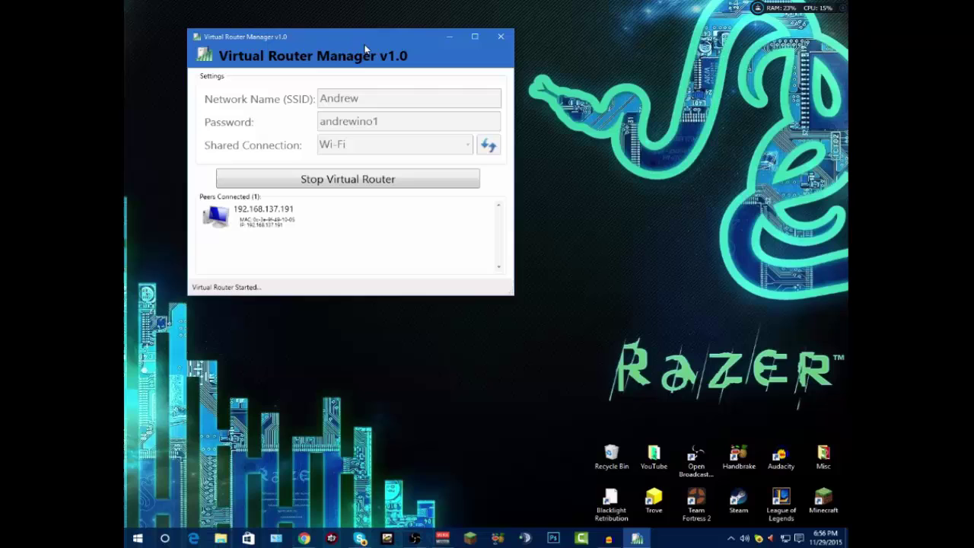
mouse_move(348, 35)
left_mouse_down()
mouse_move(401, 26)
mouse_move(342, 35)
mouse_move(428, 35)
mouse_move(347, 44)
left_mouse_up()
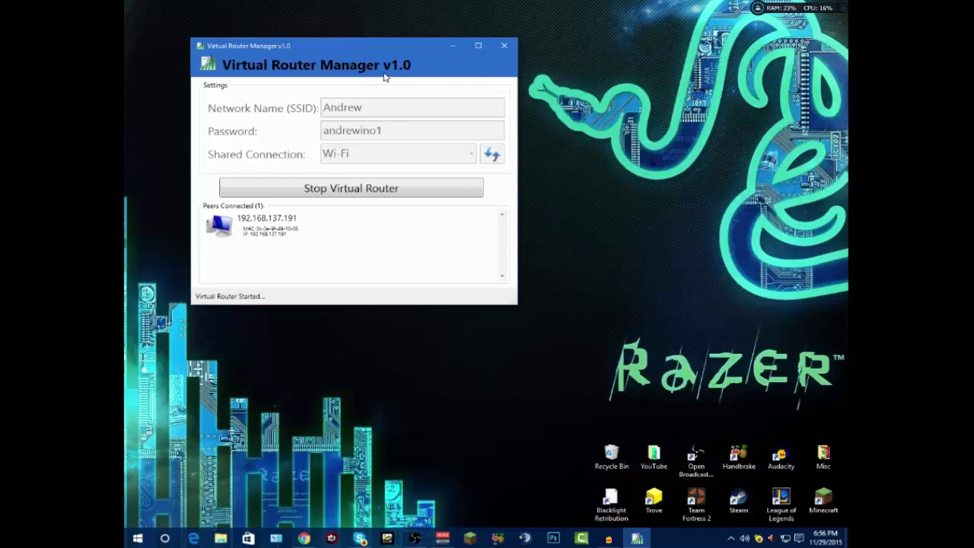
left_click_drag(345, 49, 467, 79)
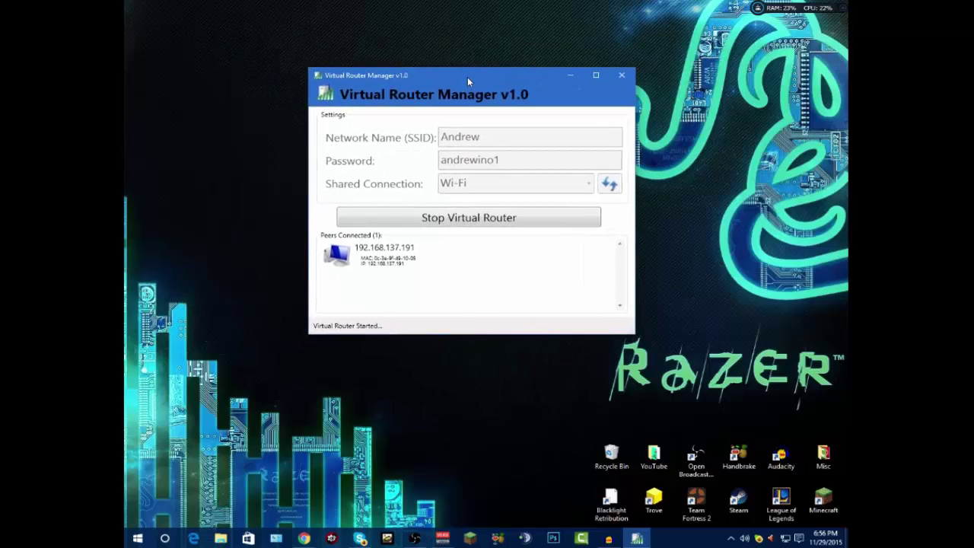